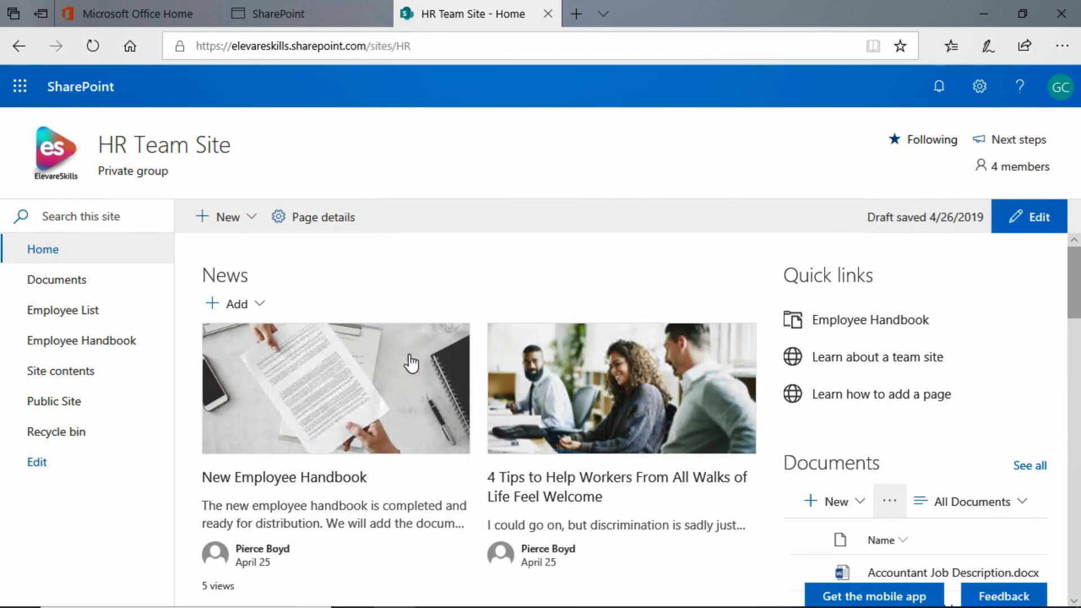
Look over the home page's News section and the options it offers for adding news.
scroll(602, 384, "down", 1)
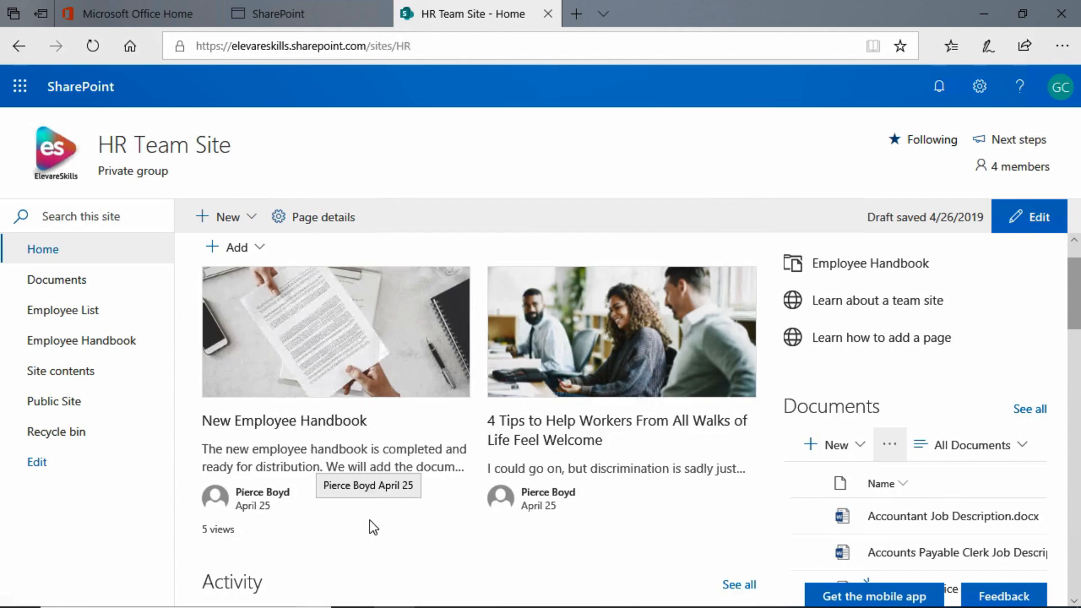
scroll(370, 520, "up", 1)
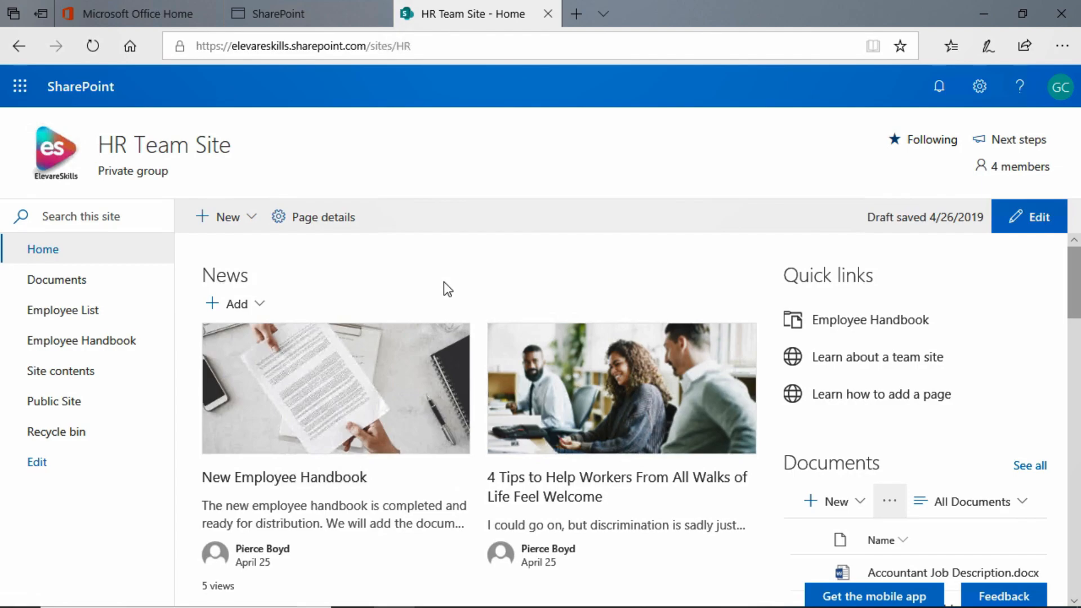
left_click(260, 305)
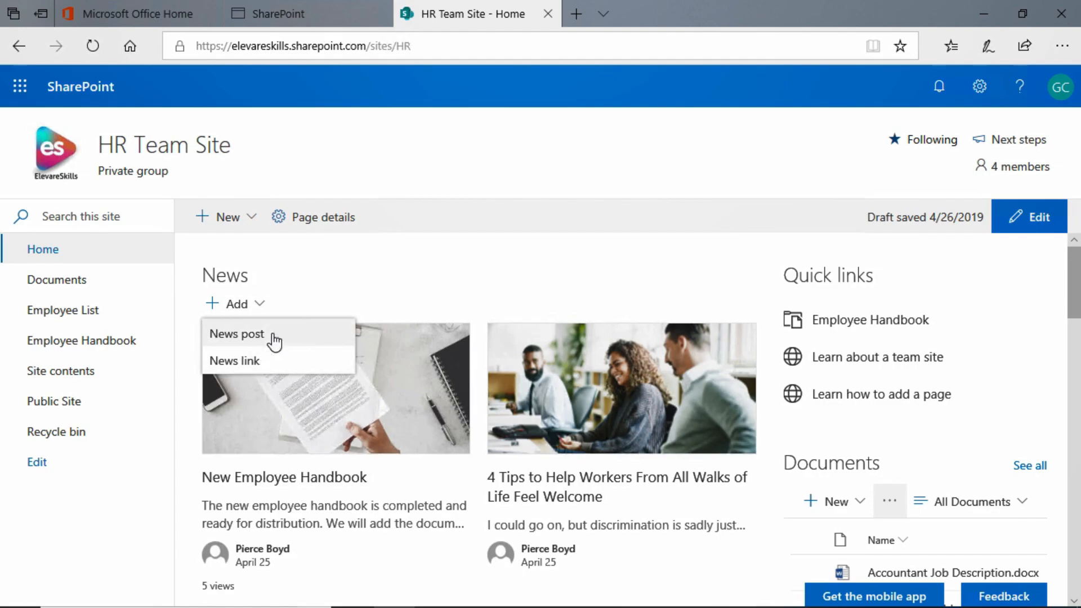
left_click(401, 277)
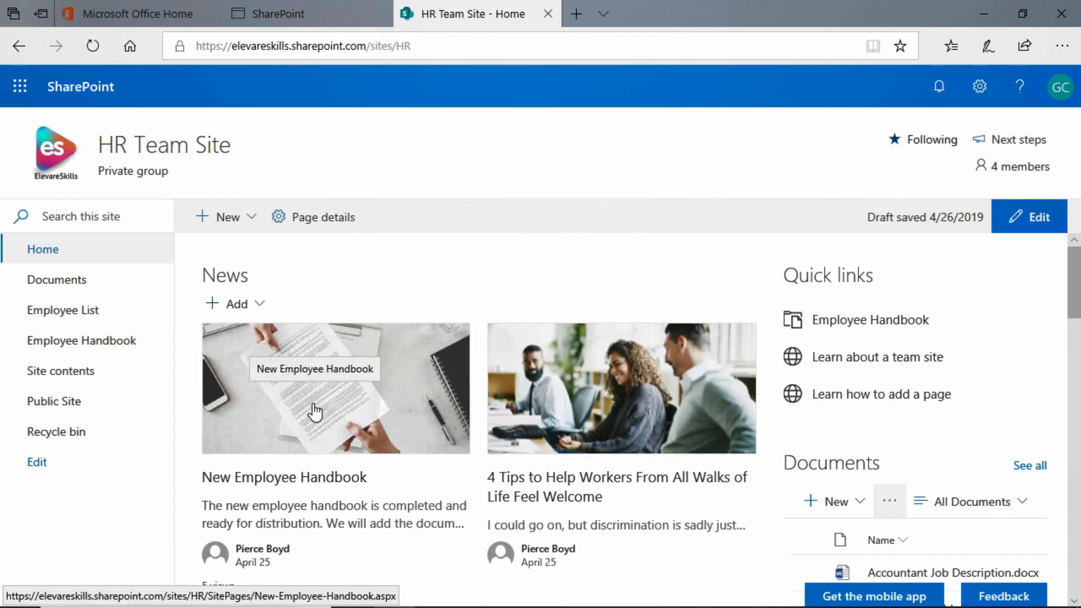
View the article linked from the "4 Tips to Help Workers From All Walks of Life Feel Welcome" news item and close it.
left_click(572, 404)
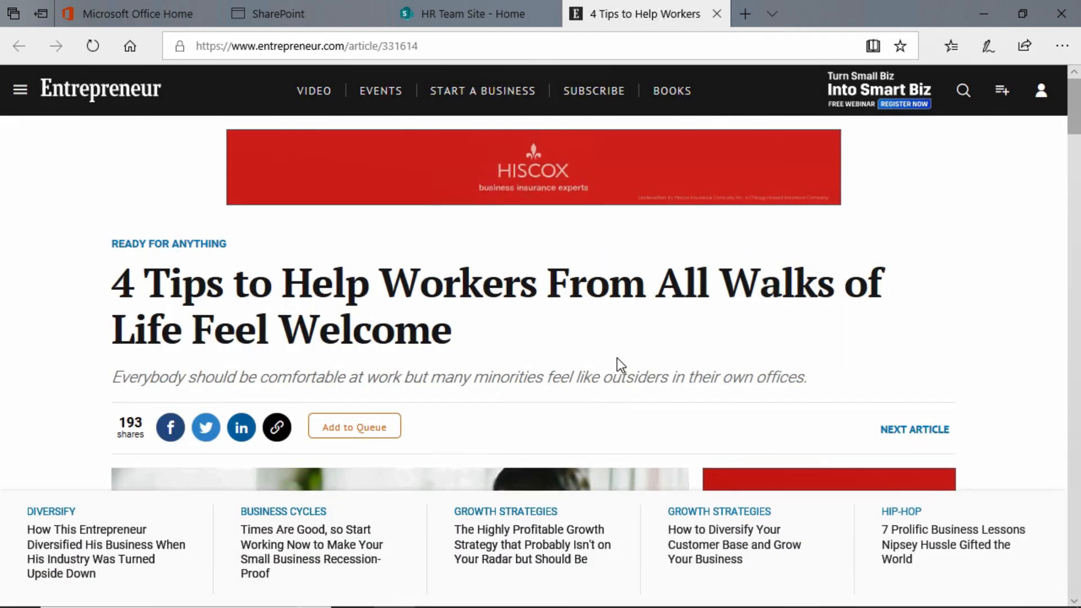
scroll(618, 359, "down", 5)
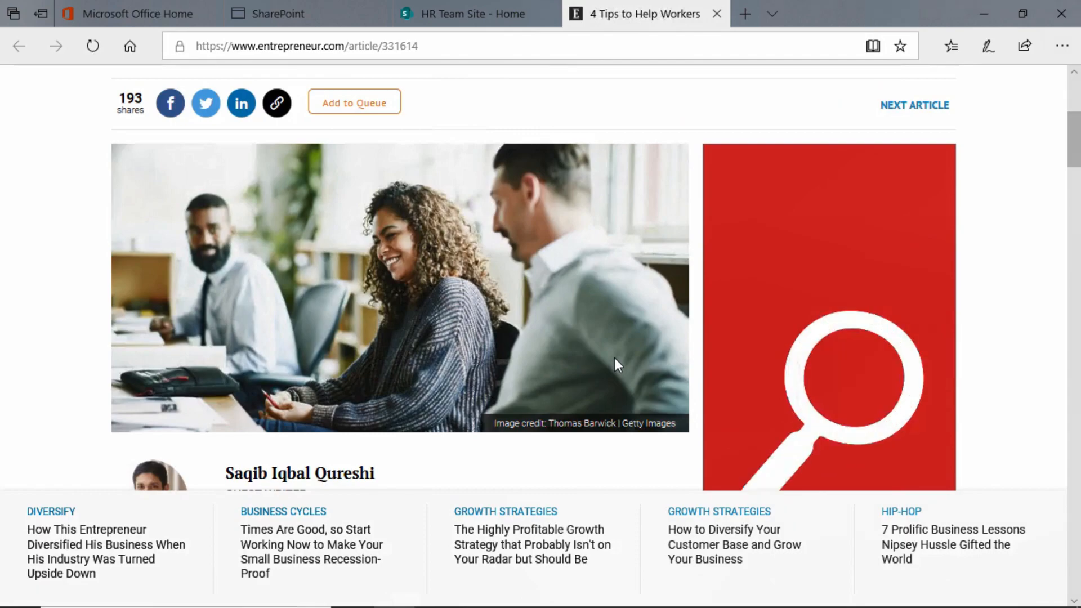
scroll(614, 357, "up", 5)
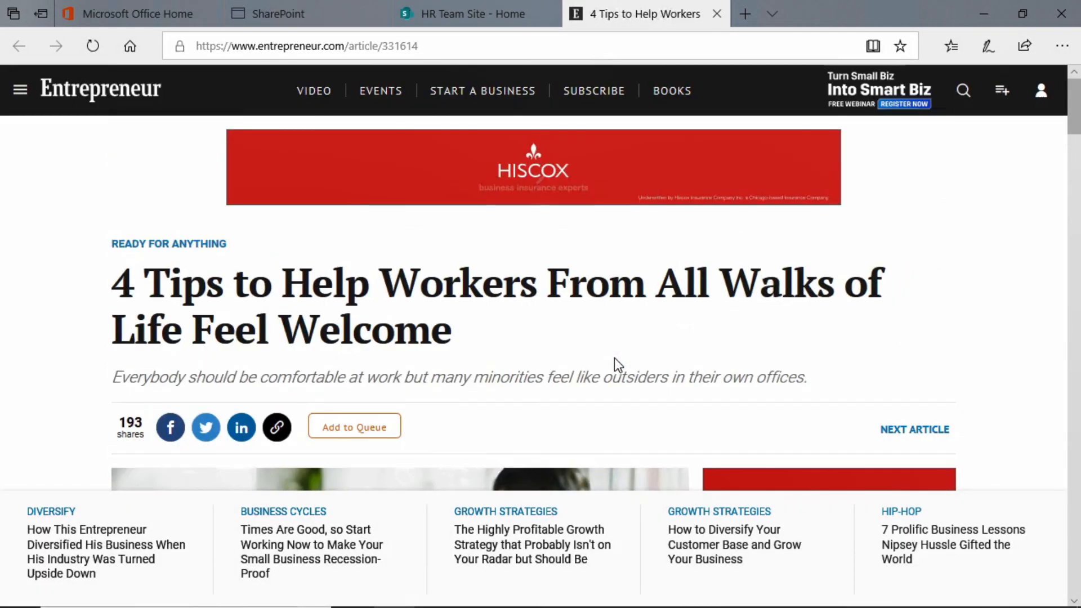
left_click(717, 14)
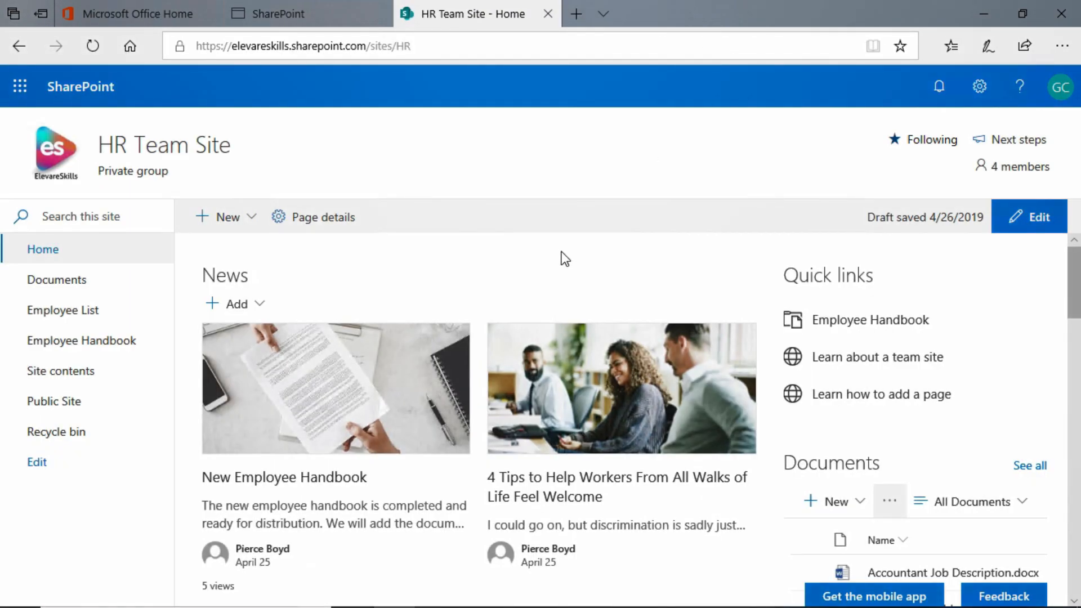
Read the "New Employee Handbook" news post through to its comments and return to the site's home page.
left_click(349, 402)
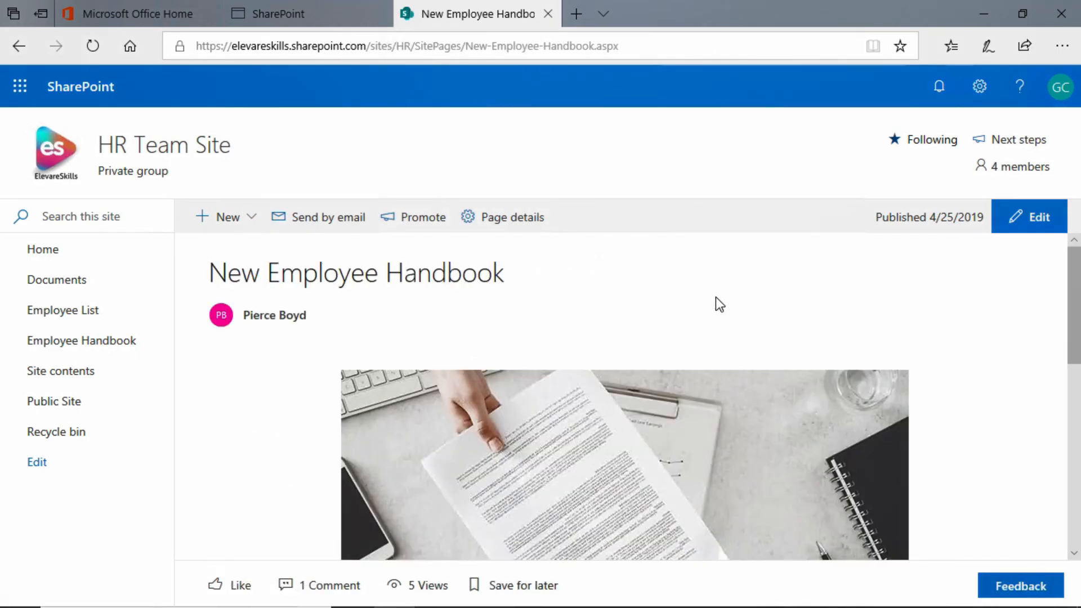
scroll(715, 299, "down", 1)
scroll(715, 298, "down", 5)
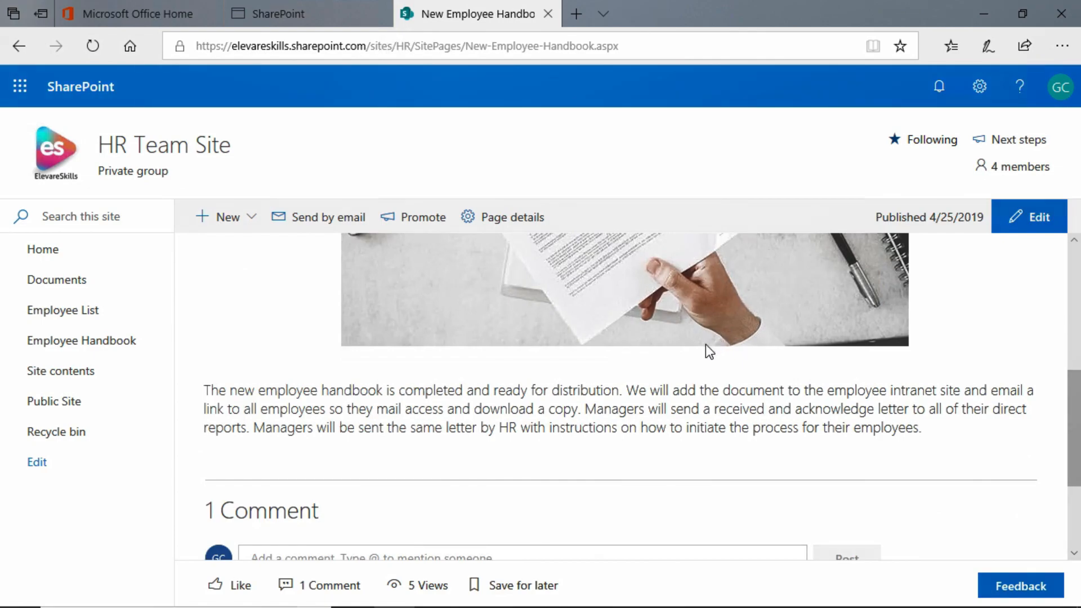
scroll(705, 343, "up", 5)
scroll(708, 351, "up", 1)
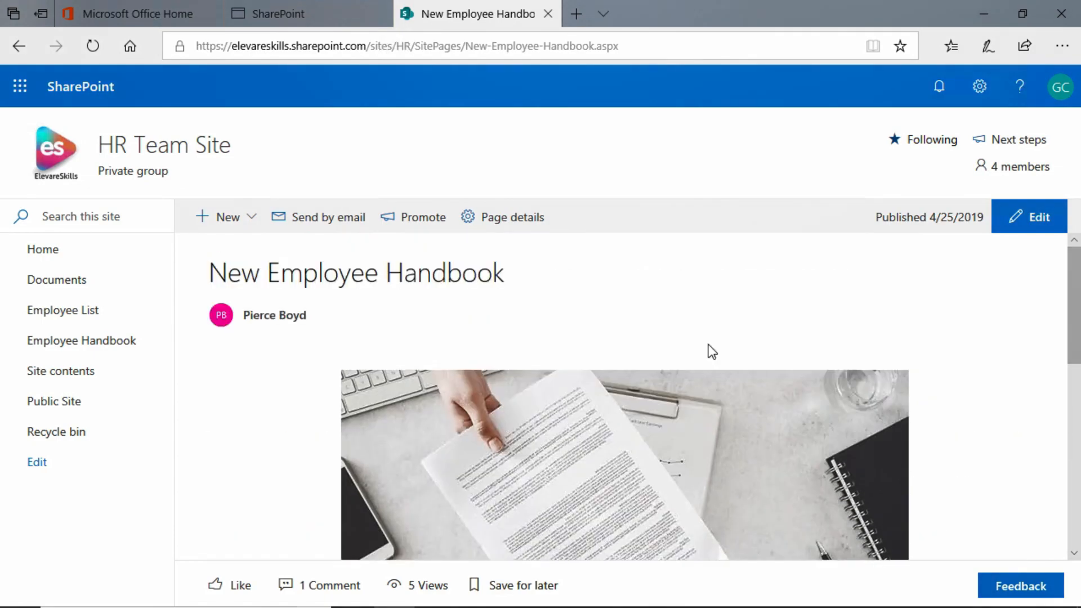
scroll(711, 349, "down", 7)
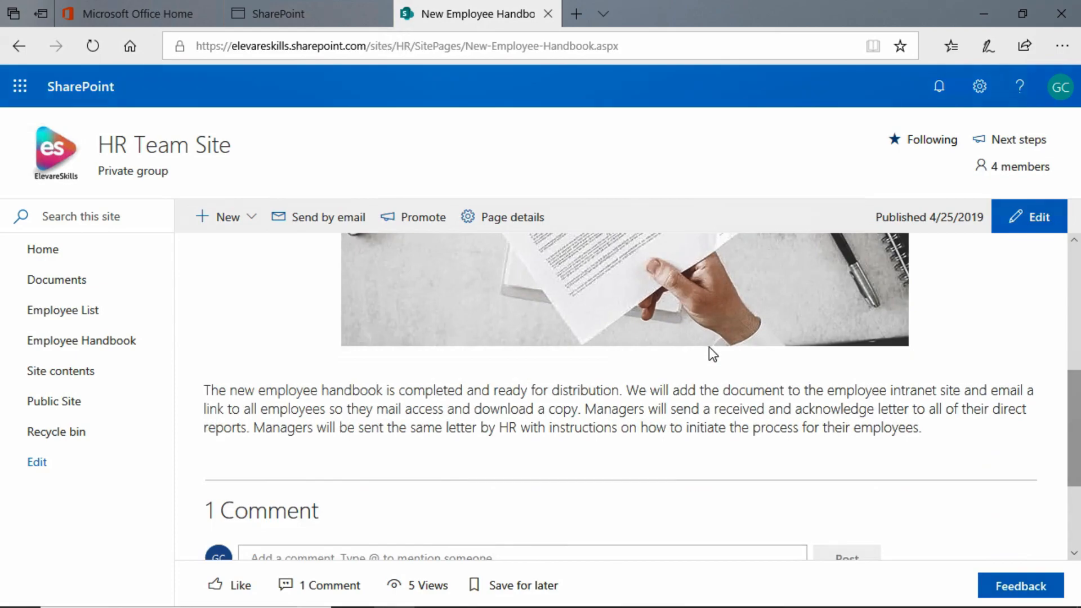
scroll(681, 420, "down", 3)
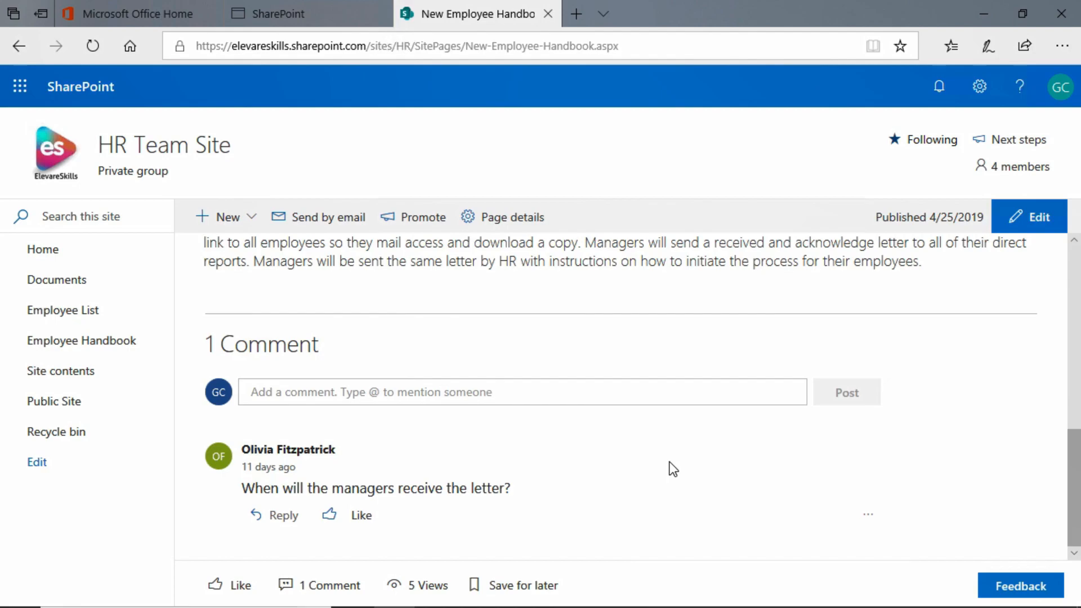
scroll(670, 463, "up", 10)
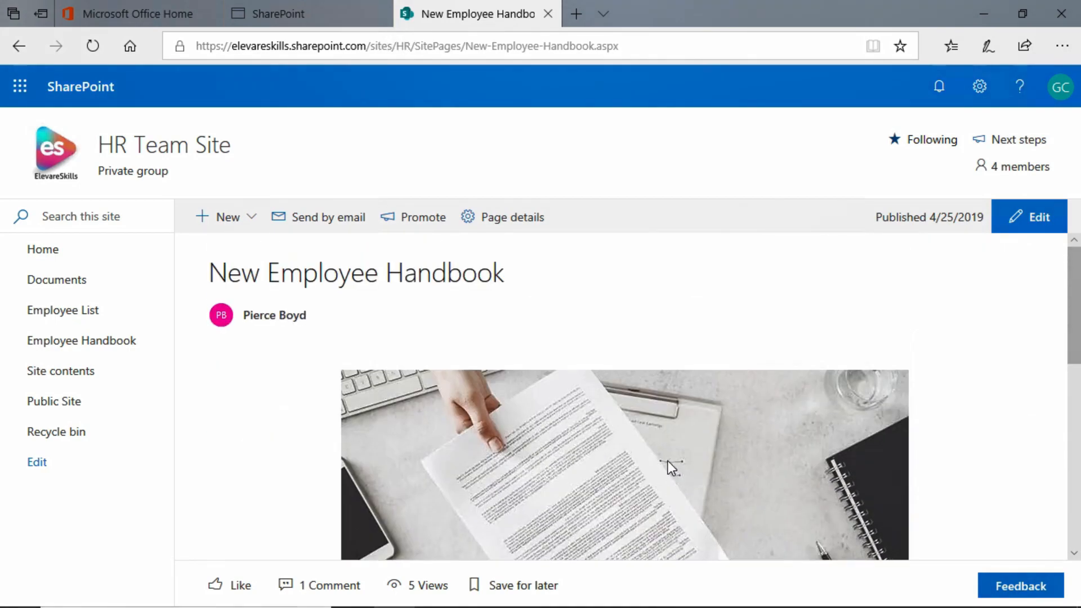
left_click(46, 255)
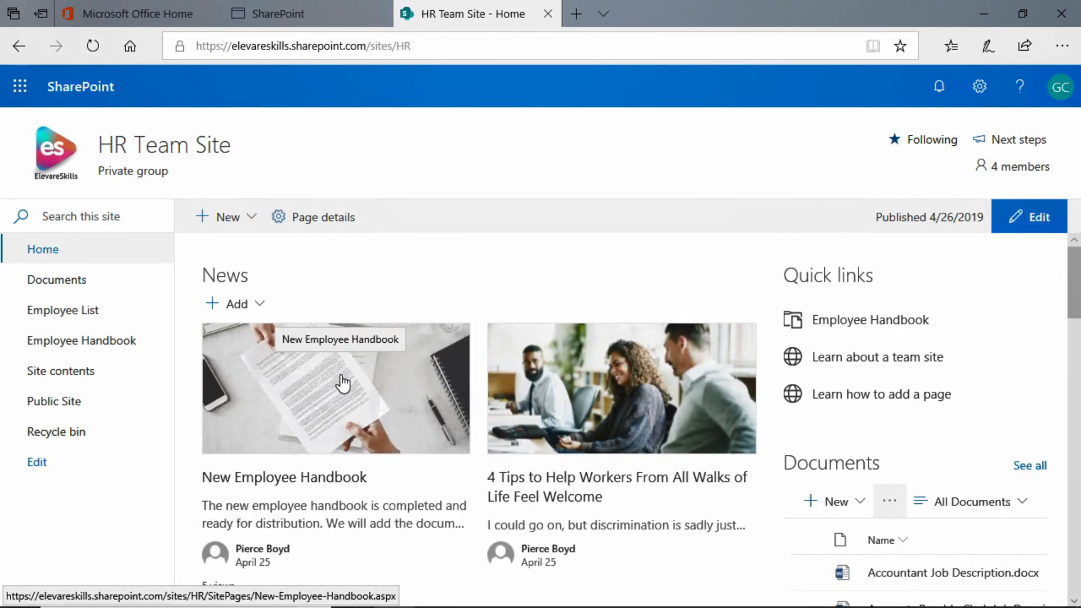
Create a news post on the HR Team Site and title it "Undoing Racism Training".
left_click(261, 307)
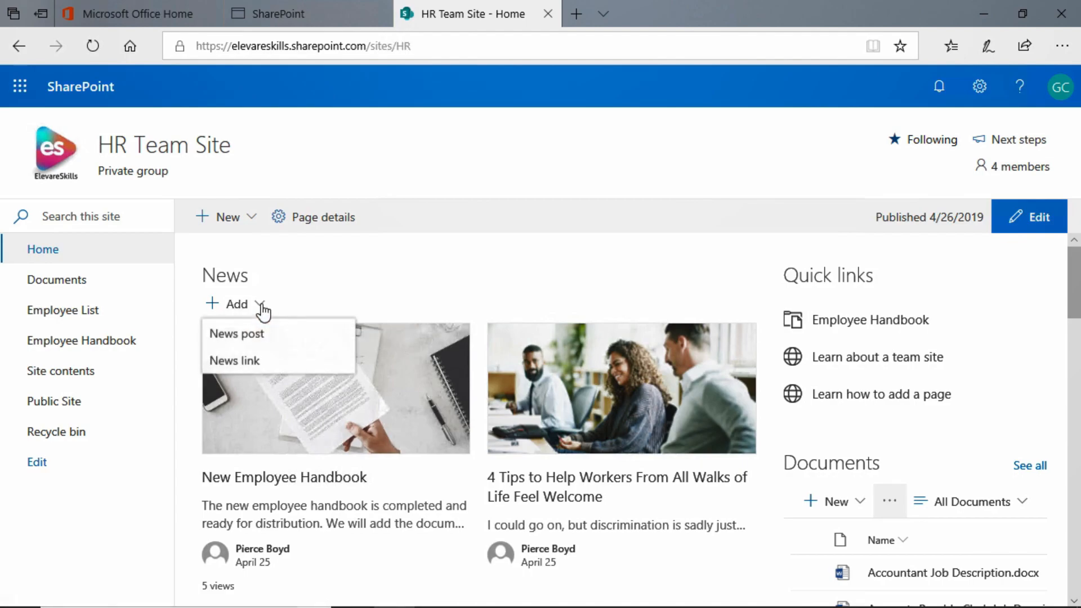
left_click(251, 338)
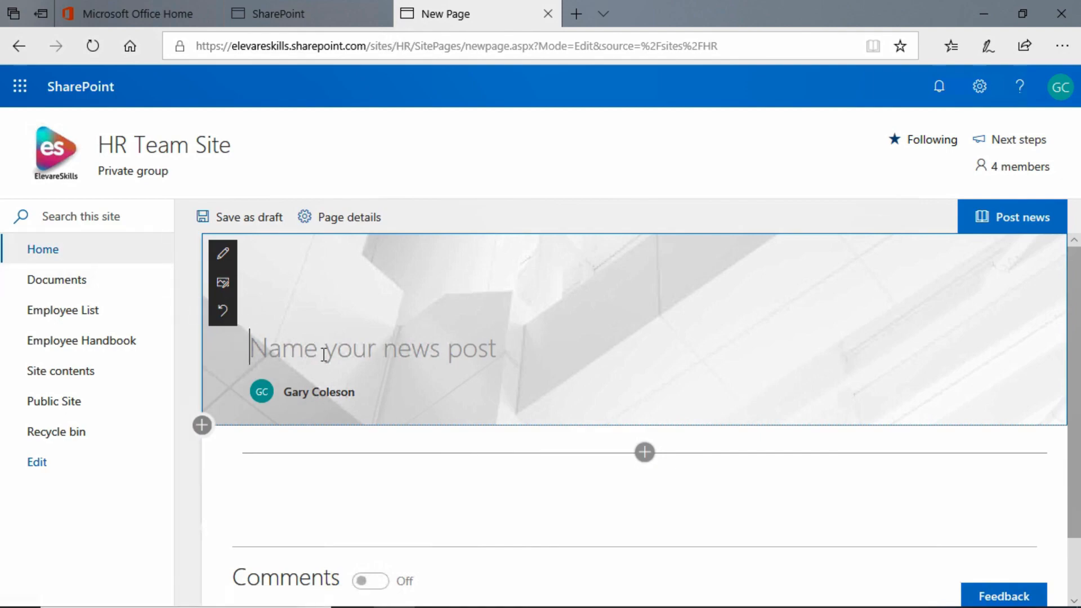
type("U")
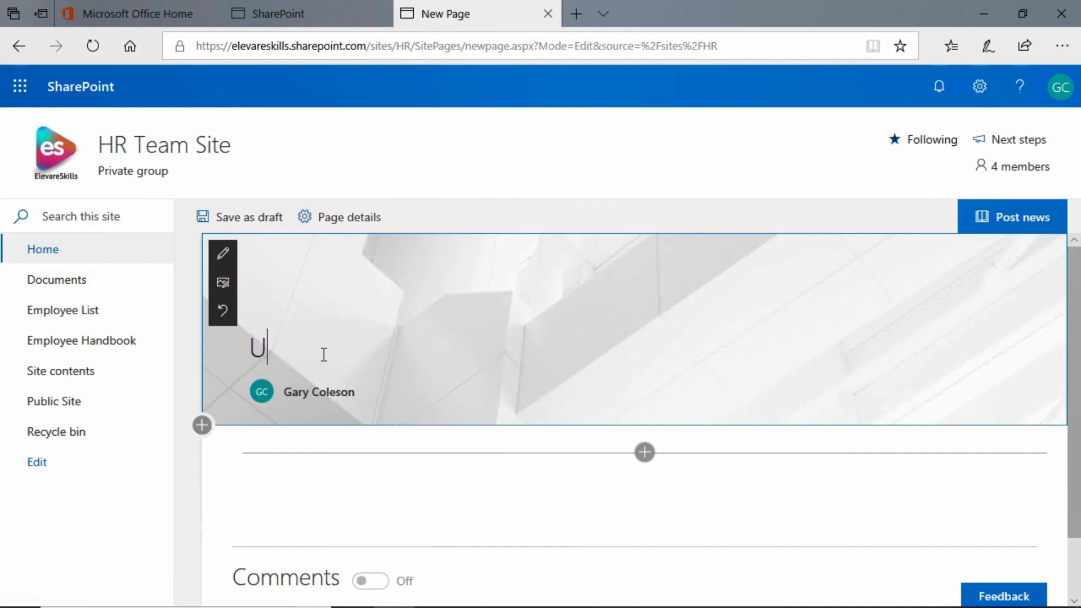
type("ndoimng")
key("BackSpace")
key("BackSpace")
key("BackSpace")
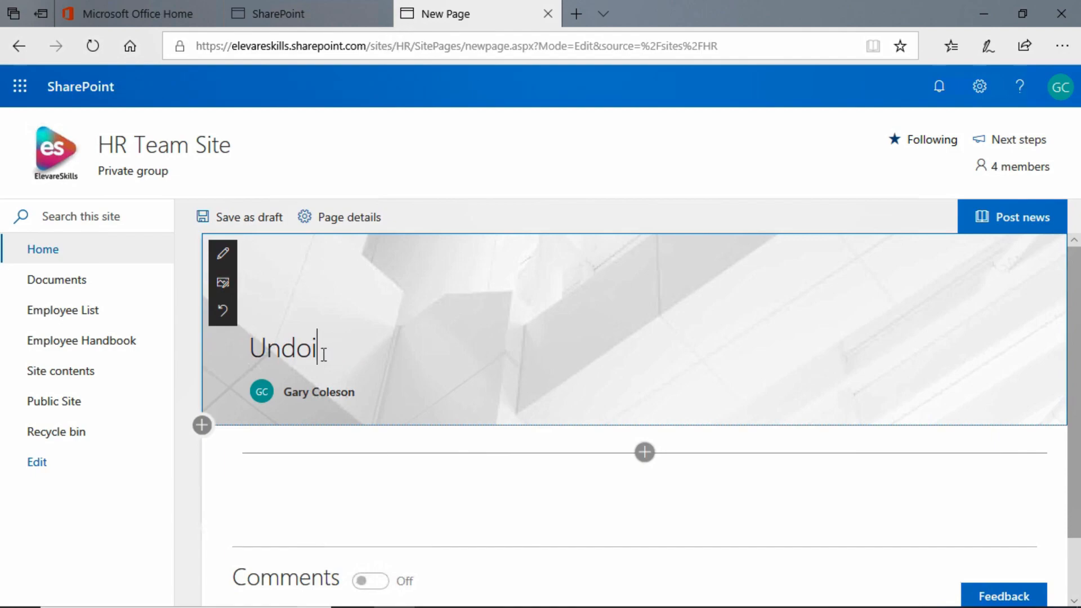
type("ng Ra")
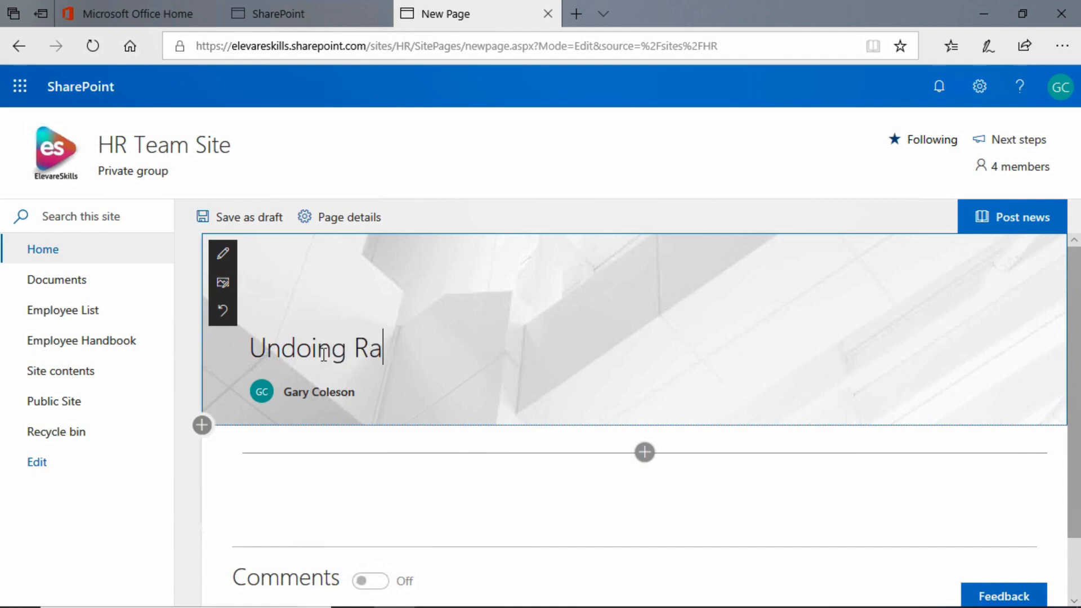
type("cism Training")
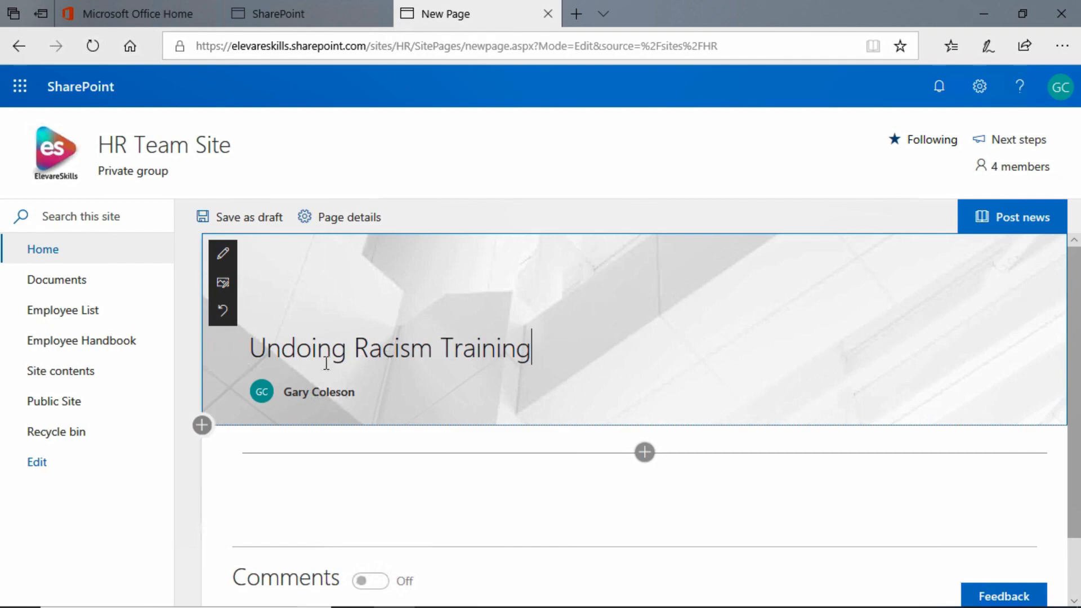
Add a Text web part below the title area with a paragraph announcing Undoing Racism training for all employees beginning in May.
mouse_move(346, 412)
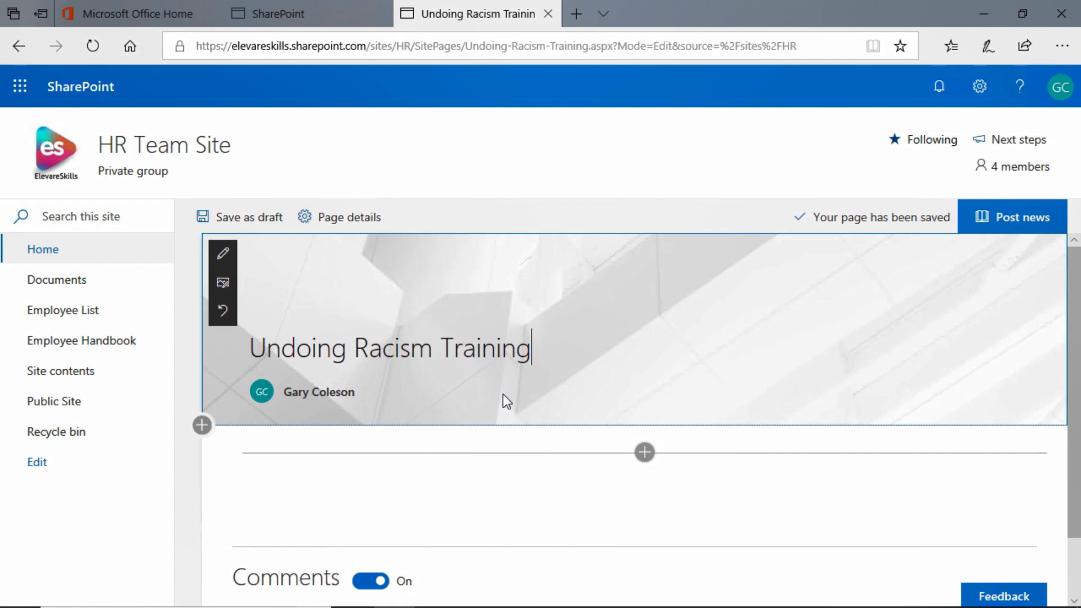
left_click(645, 452)
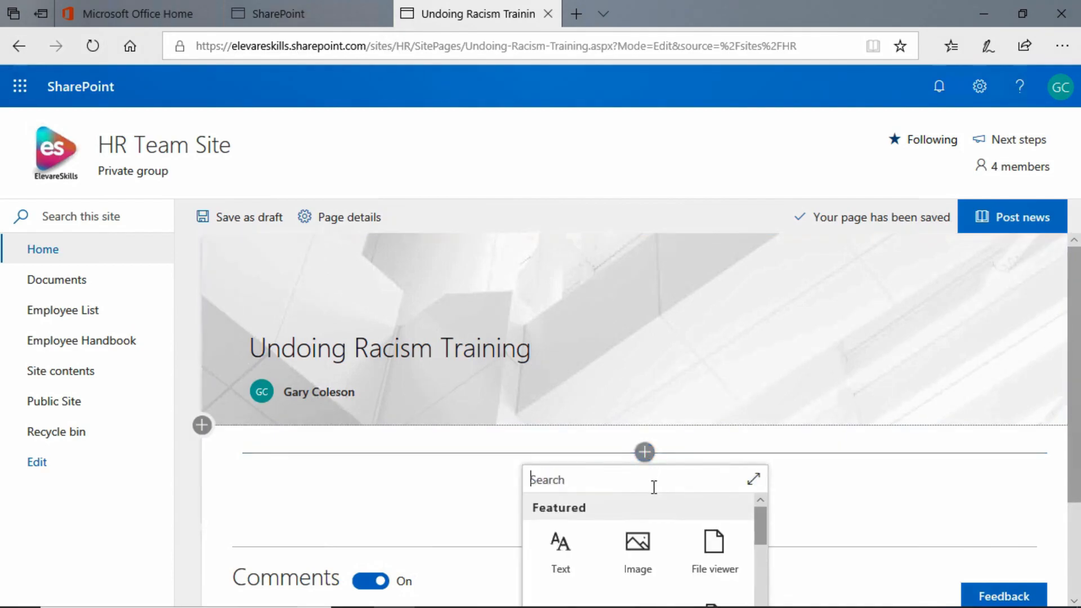
scroll(684, 501, "down", 1)
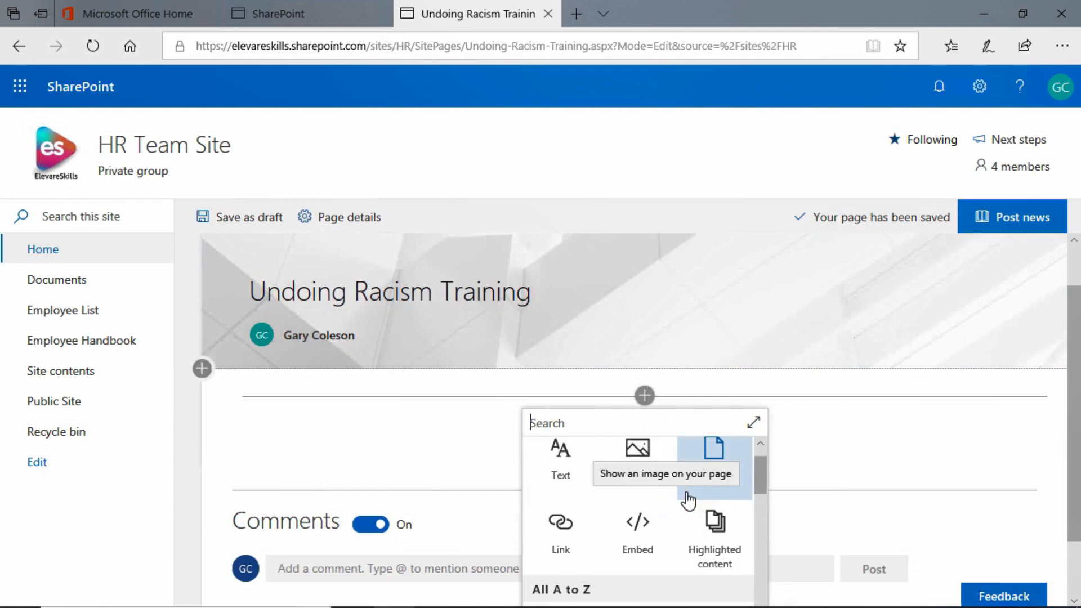
scroll(689, 501, "down", 5)
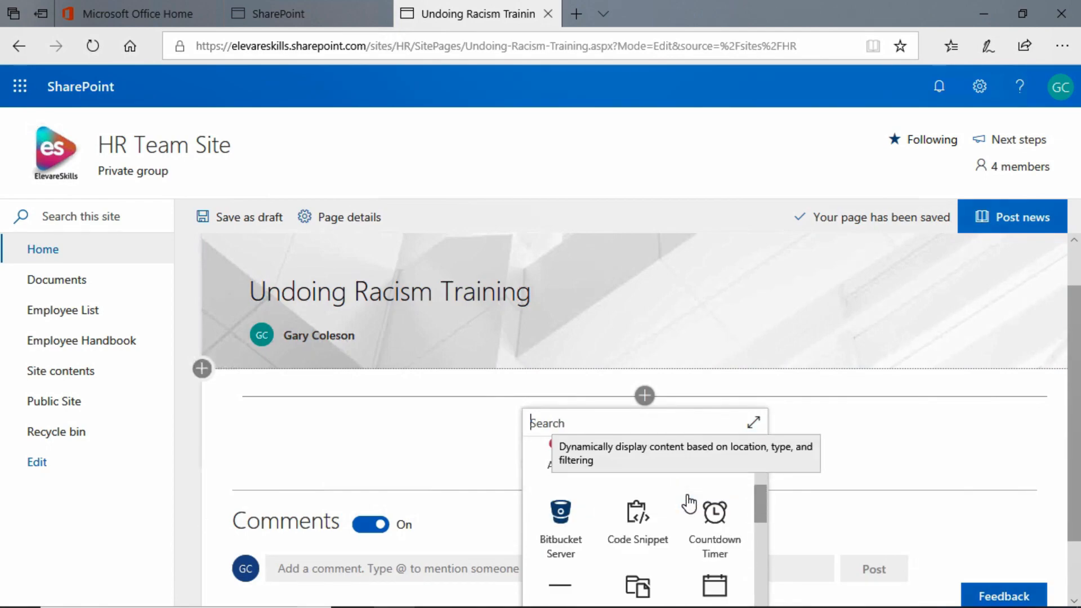
scroll(690, 505, "down", 7)
scroll(693, 509, "up", 6)
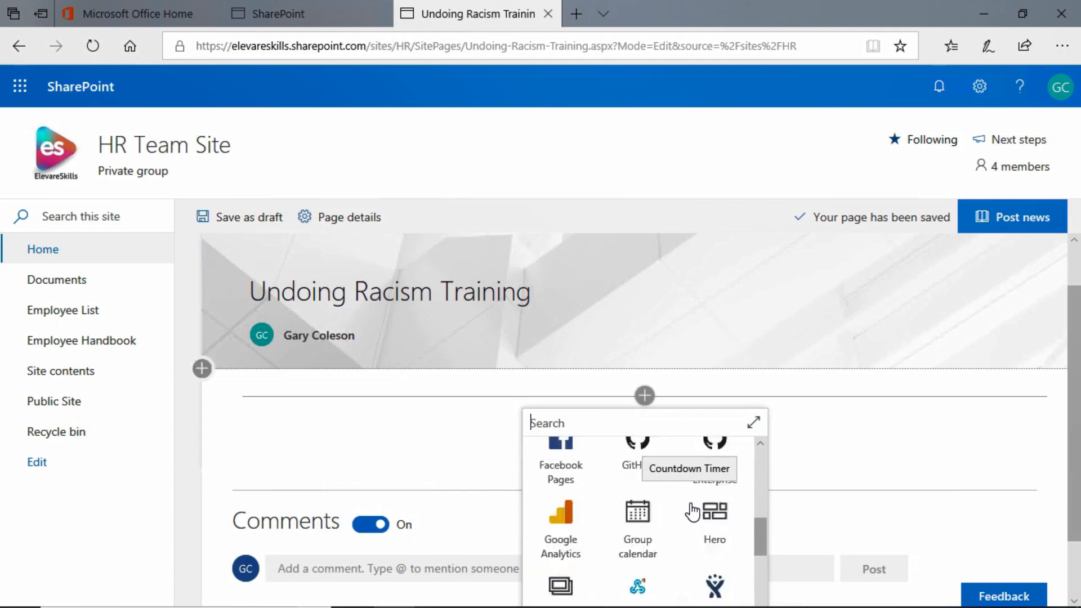
scroll(693, 511, "up", 7)
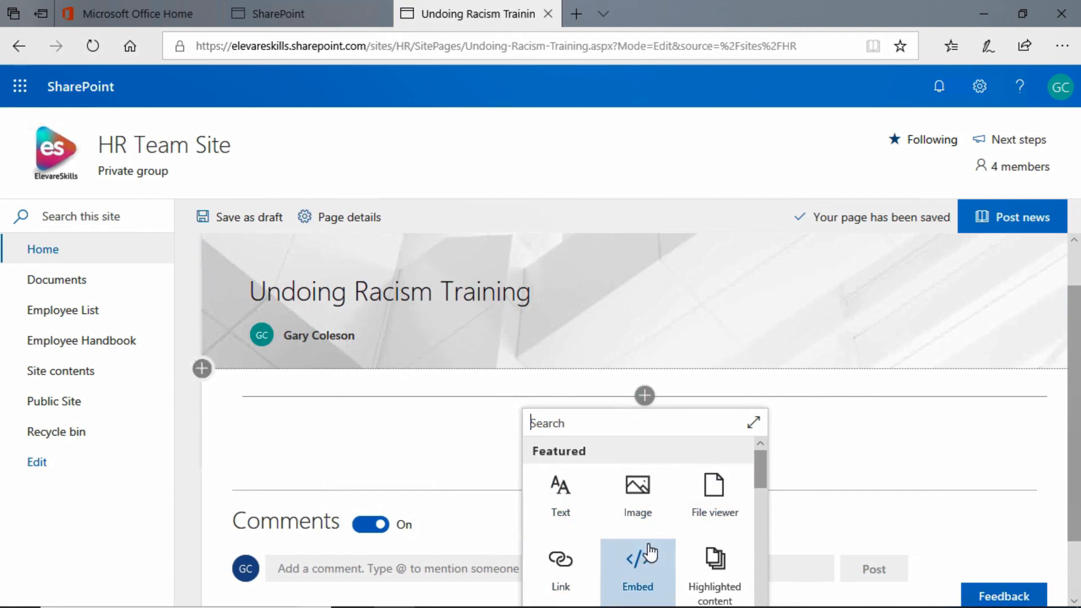
scroll(647, 540, "down", 2)
scroll(651, 540, "down", 4)
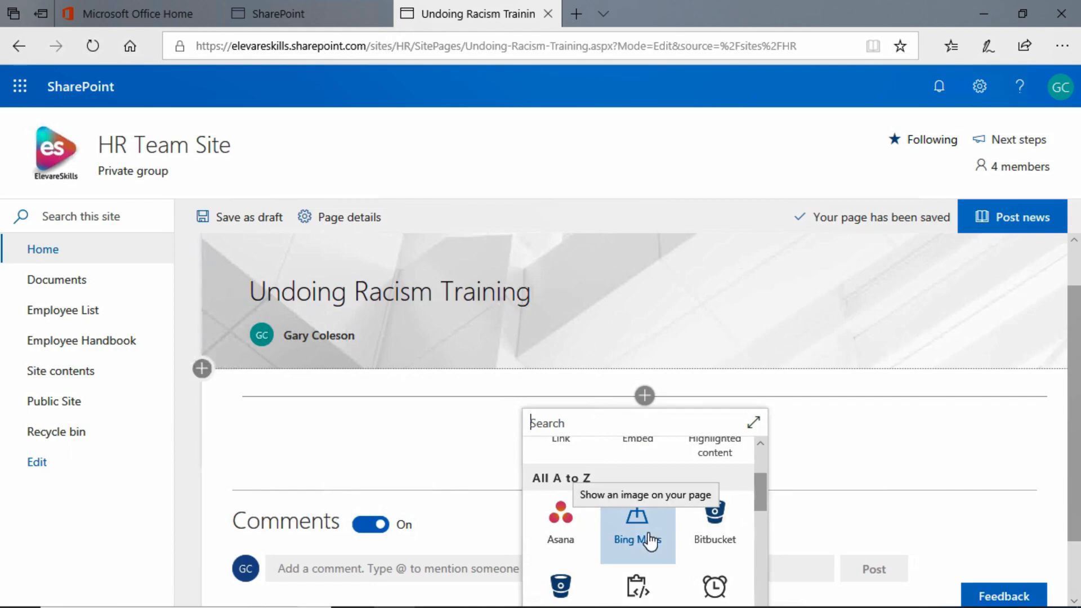
scroll(687, 563, "down", 2)
scroll(687, 563, "up", 7)
scroll(687, 563, "up", 3)
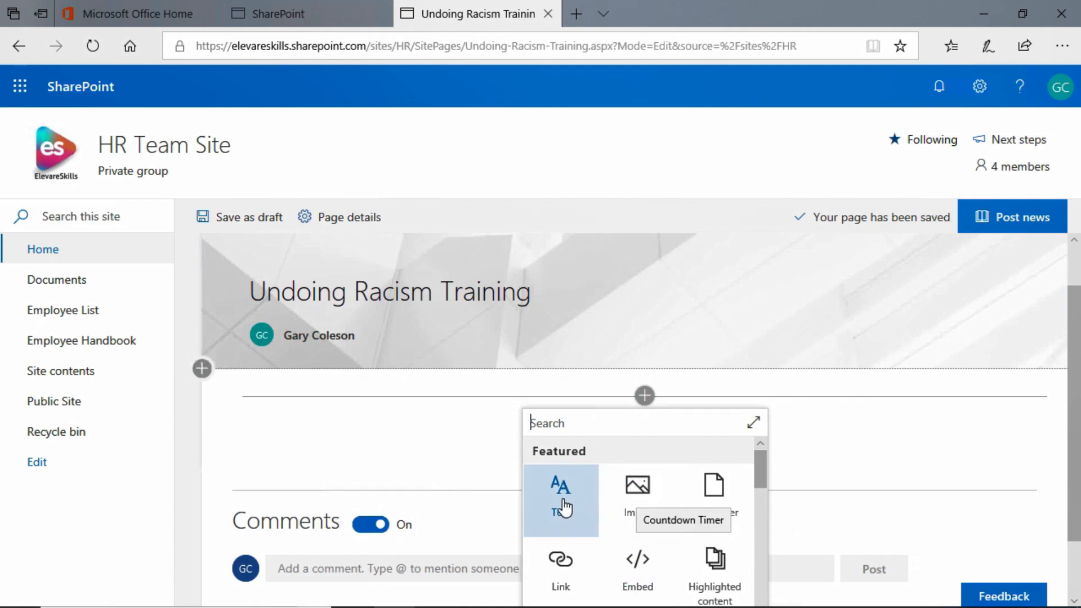
left_click(563, 507)
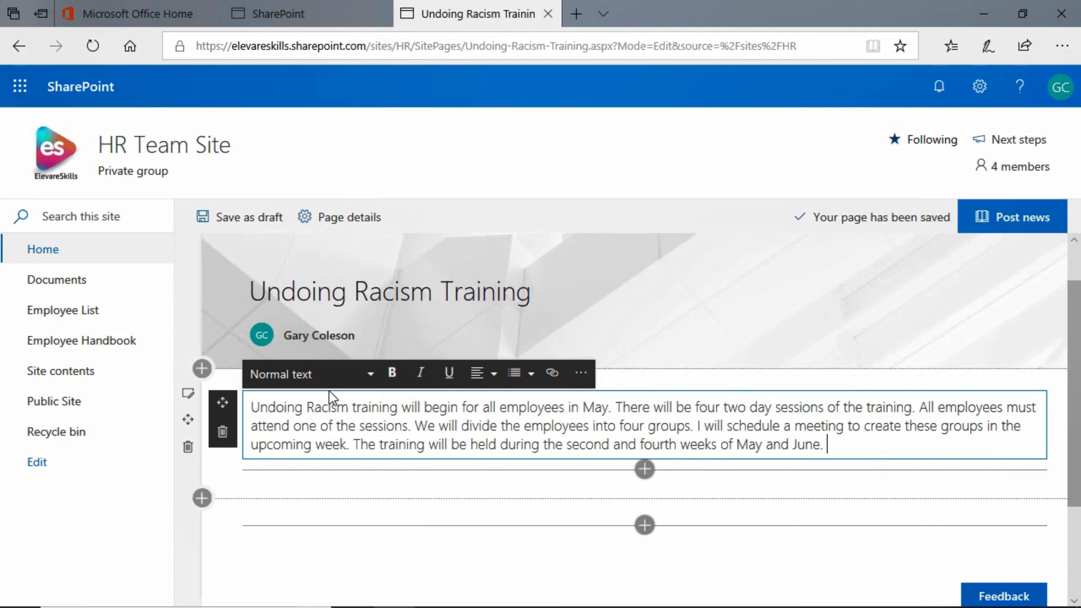
Review the paragraph's text style, alignment and list choices, and open the full text and table formatting options.
left_click(368, 383)
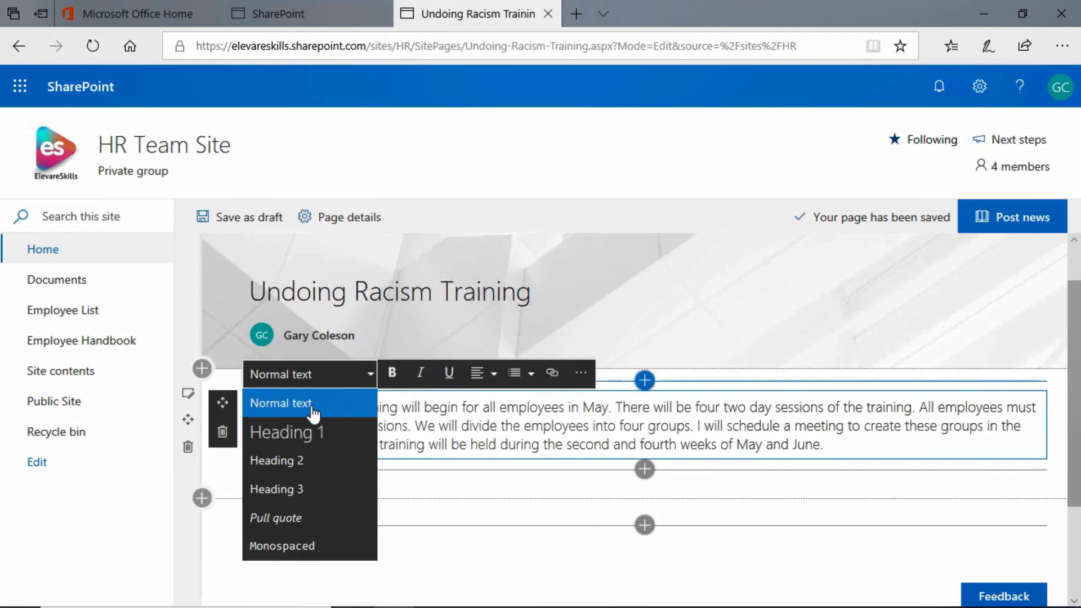
left_click(372, 379)
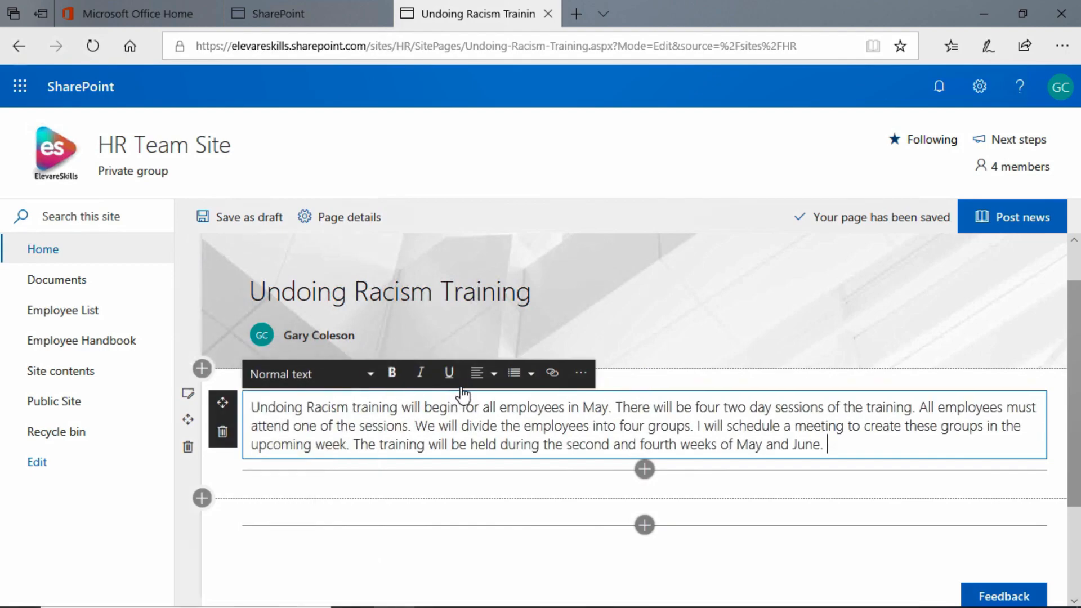
left_click(490, 381)
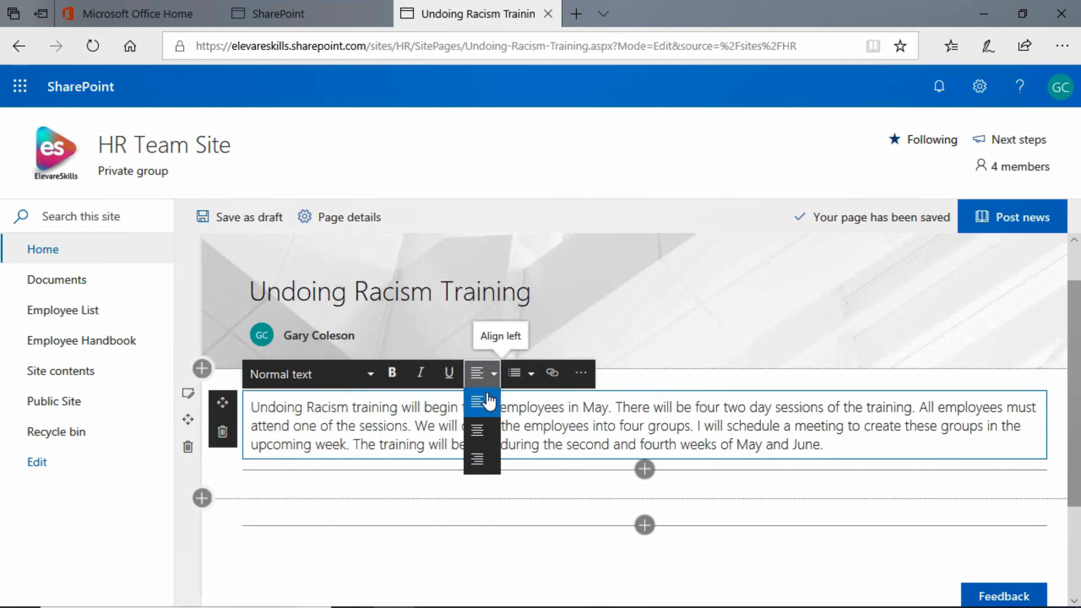
left_click(531, 374)
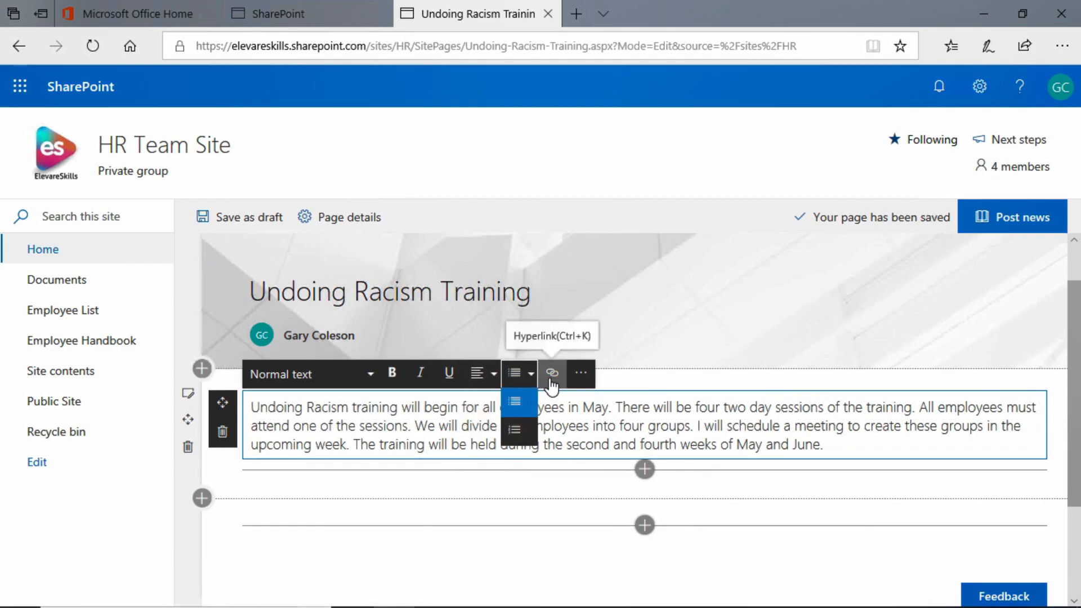
left_click(581, 373)
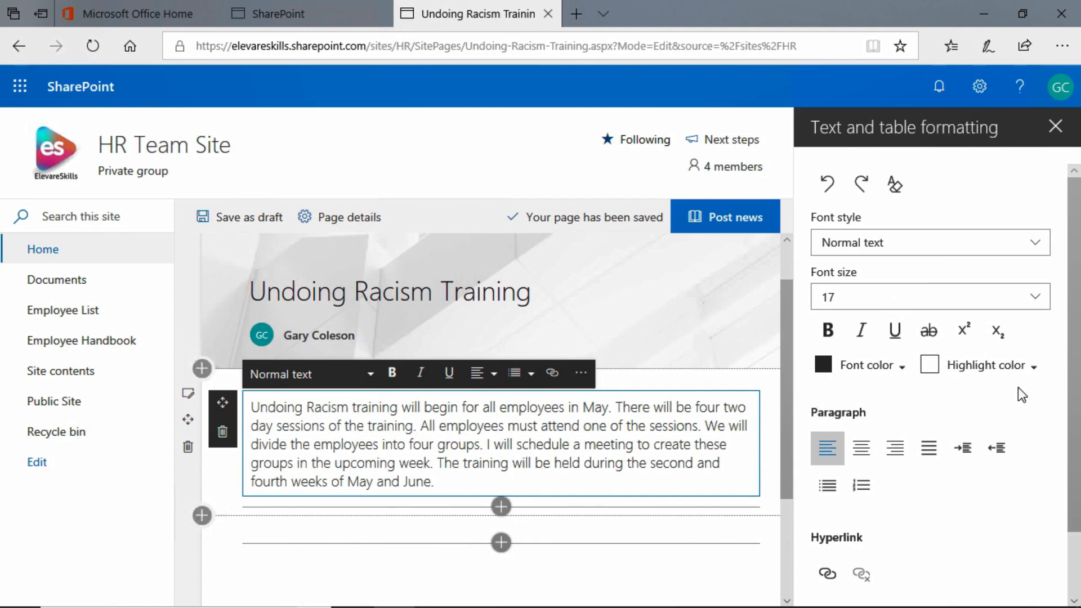
Look through the text and table formatting options, from font and paragraph settings to hyperlinks and tables, and close them.
scroll(1018, 394, "down", 1)
scroll(1015, 434, "down", 1)
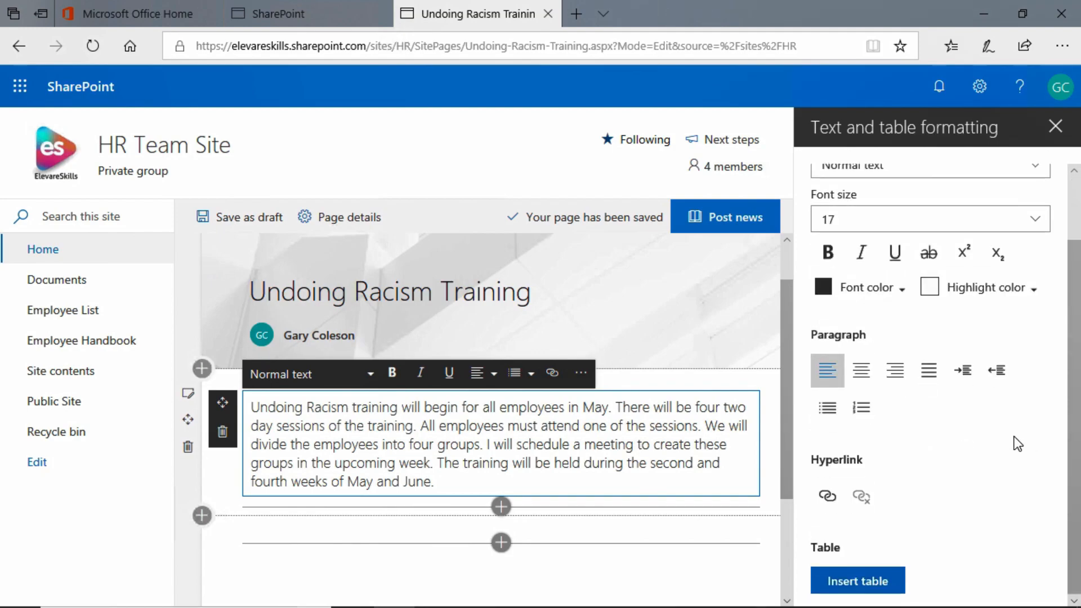
scroll(1015, 437, "up", 2)
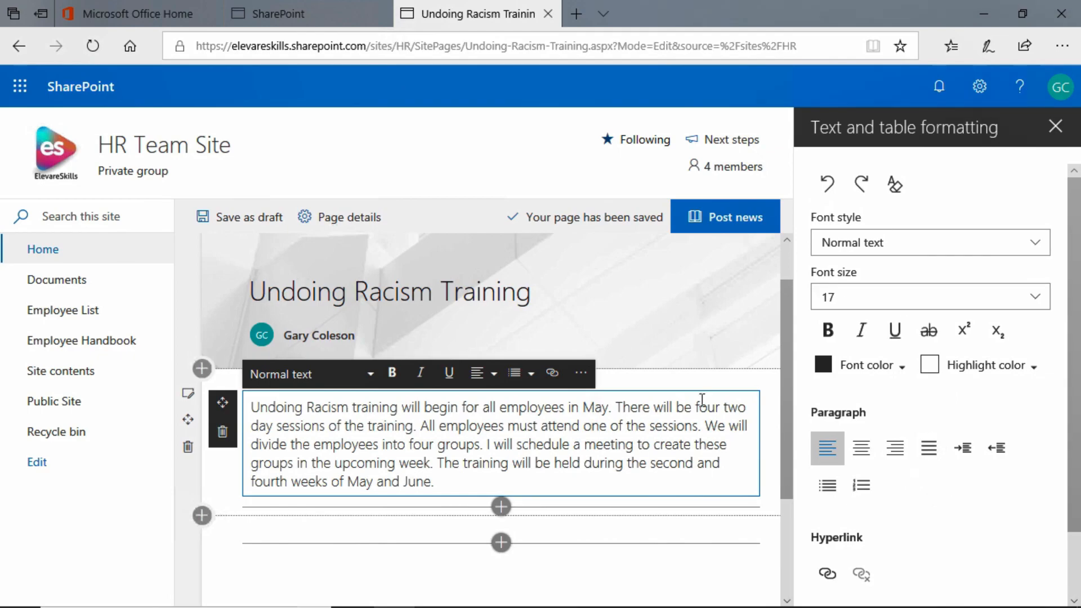
left_click(1056, 127)
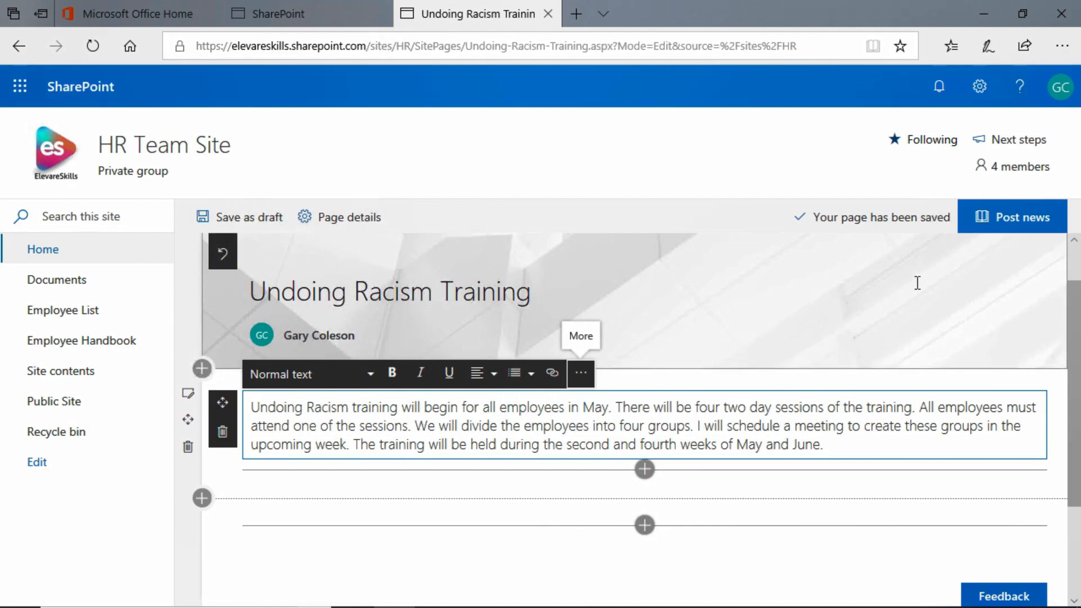
Publish the "Undoing Racism Training" news post and check its placement among the news items on the site's home page.
left_click(1022, 226)
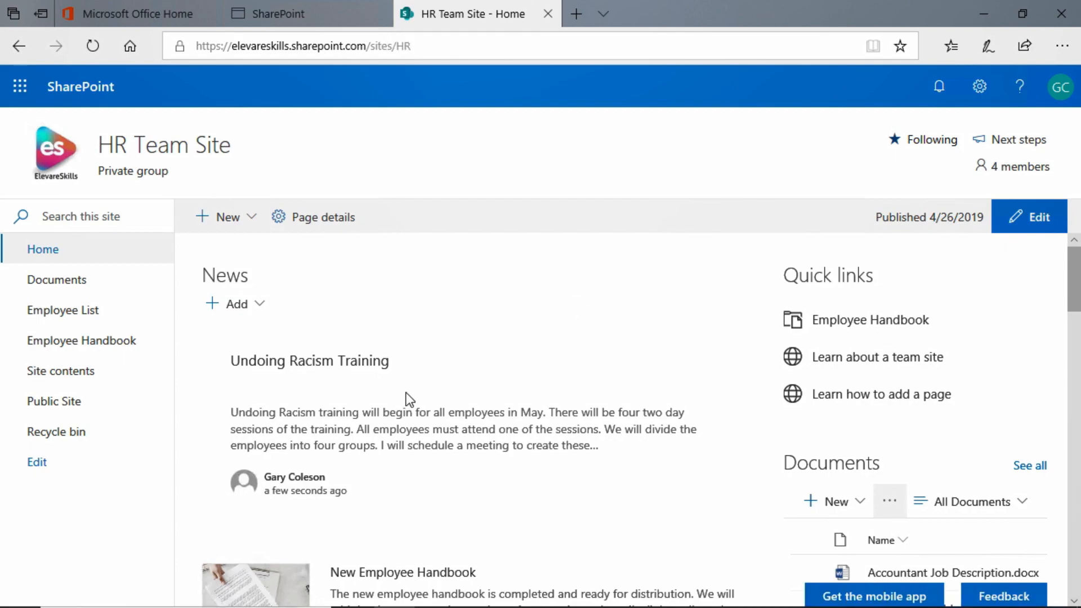
scroll(406, 393, "down", 1)
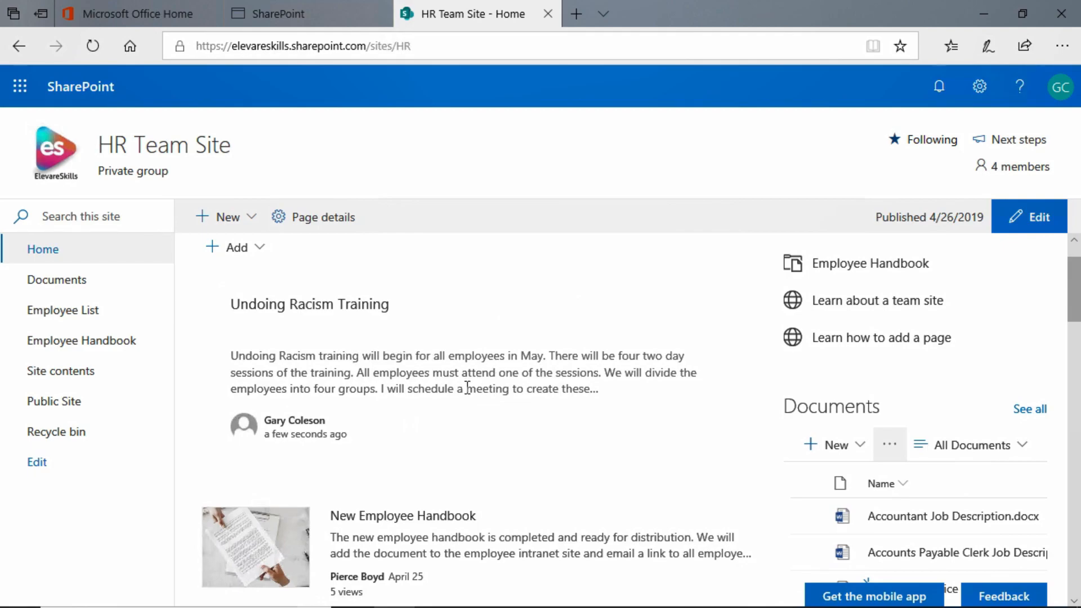
scroll(465, 391, "down", 3)
scroll(466, 395, "down", 2)
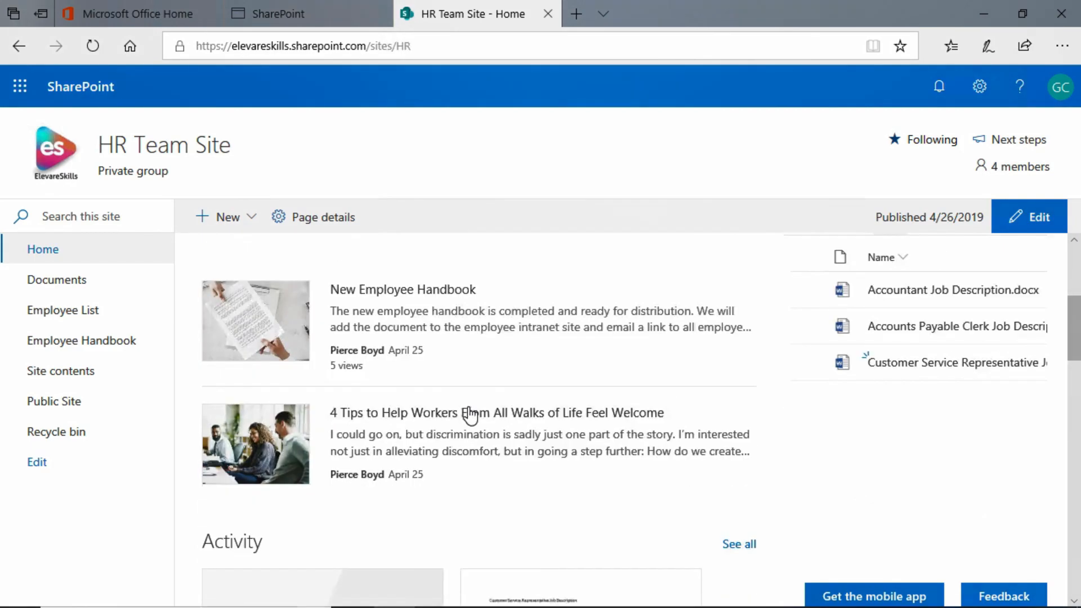
scroll(472, 415, "up", 5)
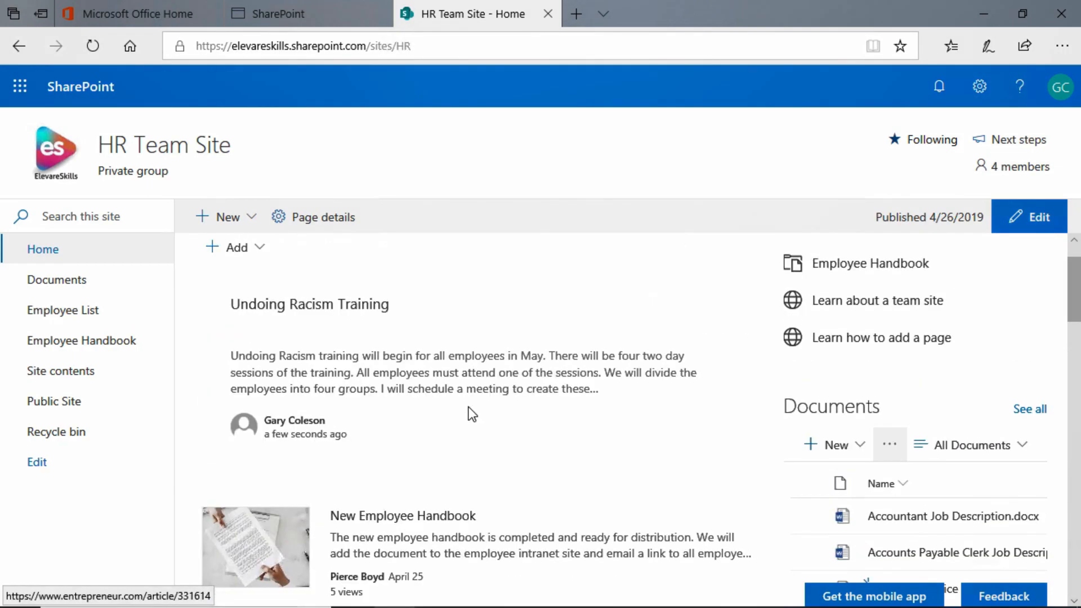
scroll(472, 415, "up", 1)
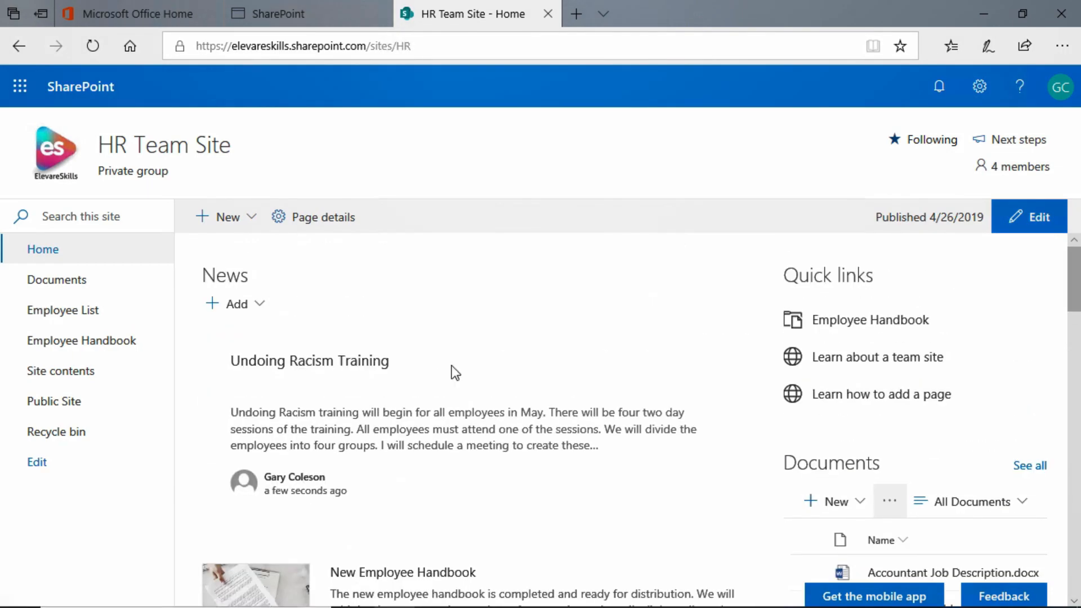